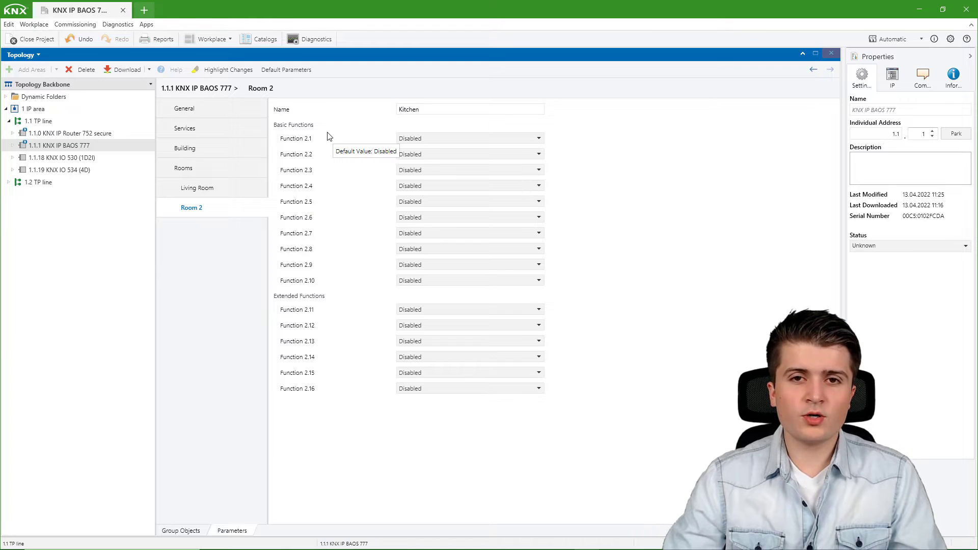
Set the Kitchen room's Function 2.1 to RGB Control with State, name it "RGB Lighting", and show the device's group objects.
left_click(430, 139)
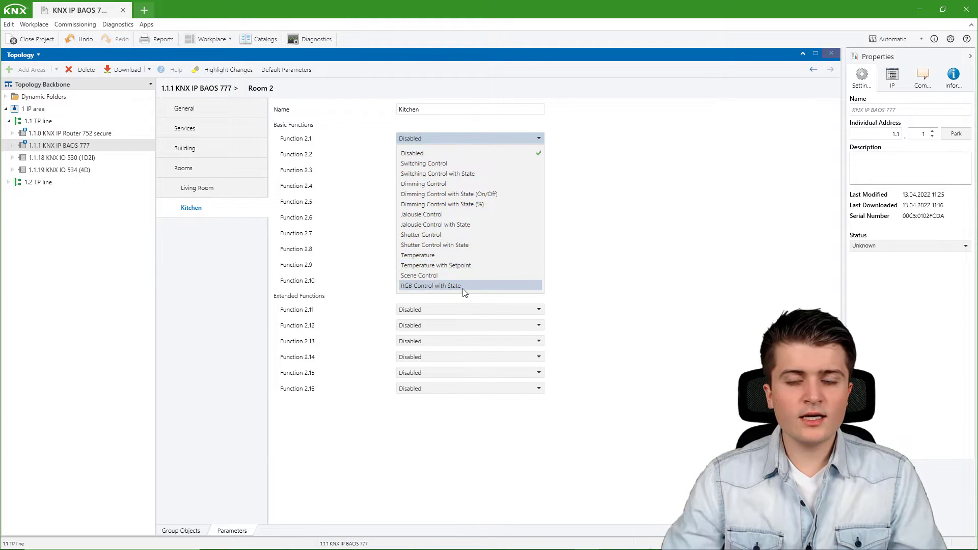
left_click(426, 287)
left_click_drag(451, 153, 317, 159)
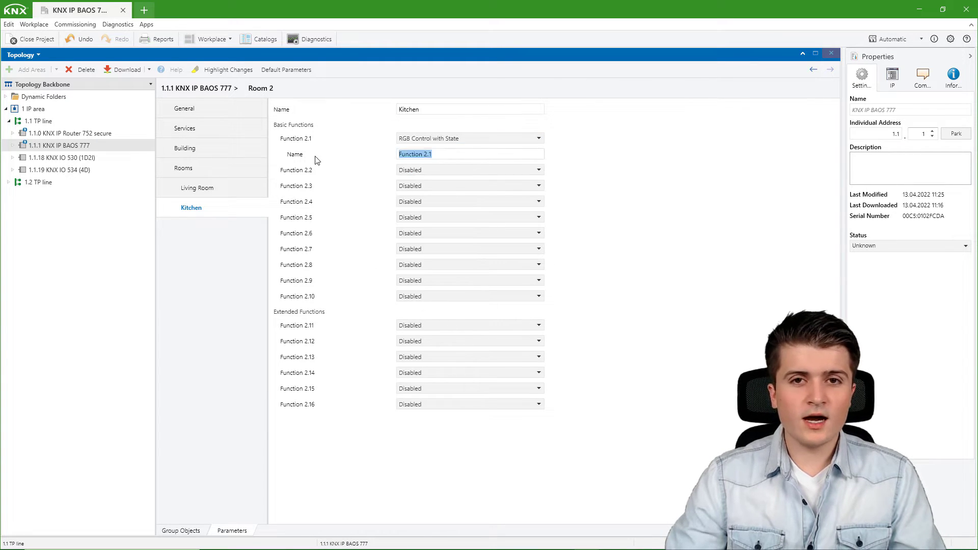
type("RGB Lighting")
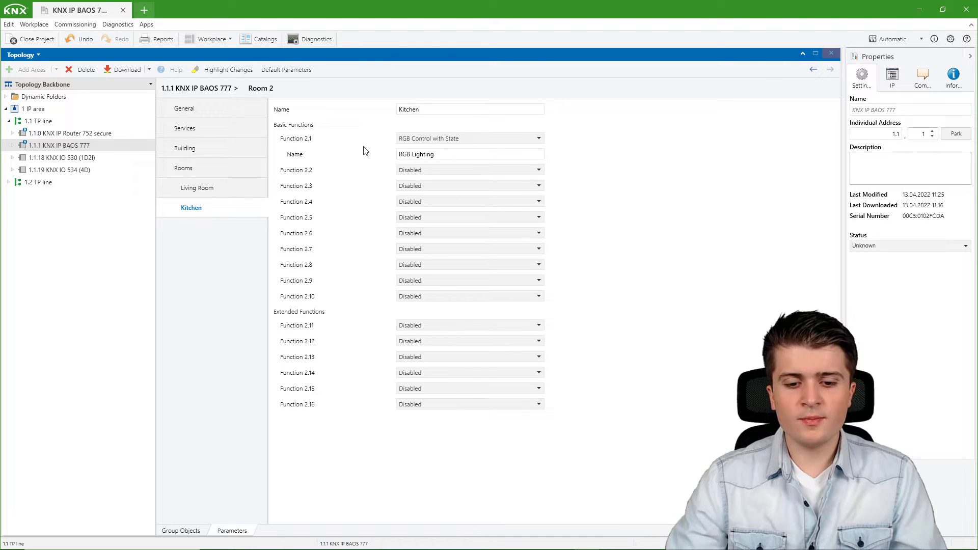
left_click(184, 530)
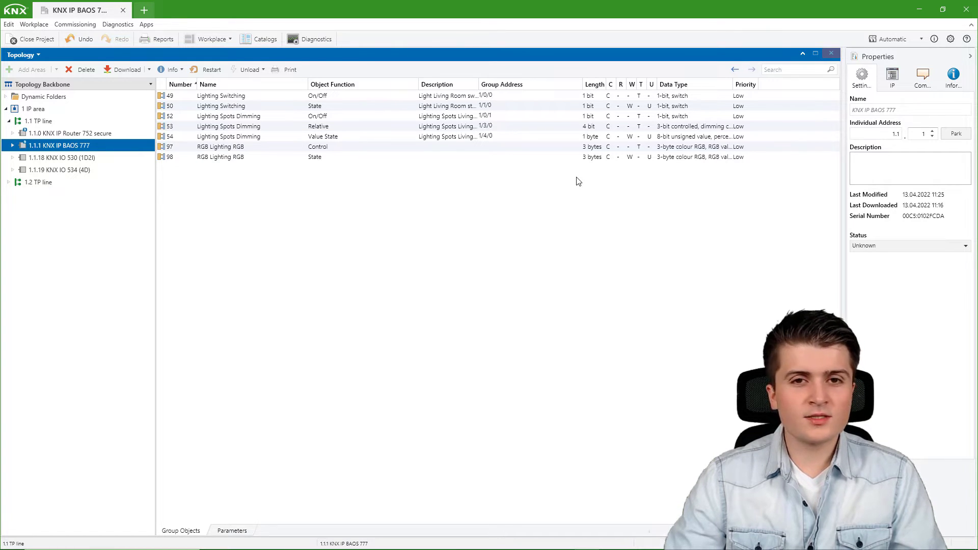
For channel A of the KNX IO 534 (4D), set Send state to On change and enable the state objects for on/off/RGB color (3 byte).
left_click(94, 171)
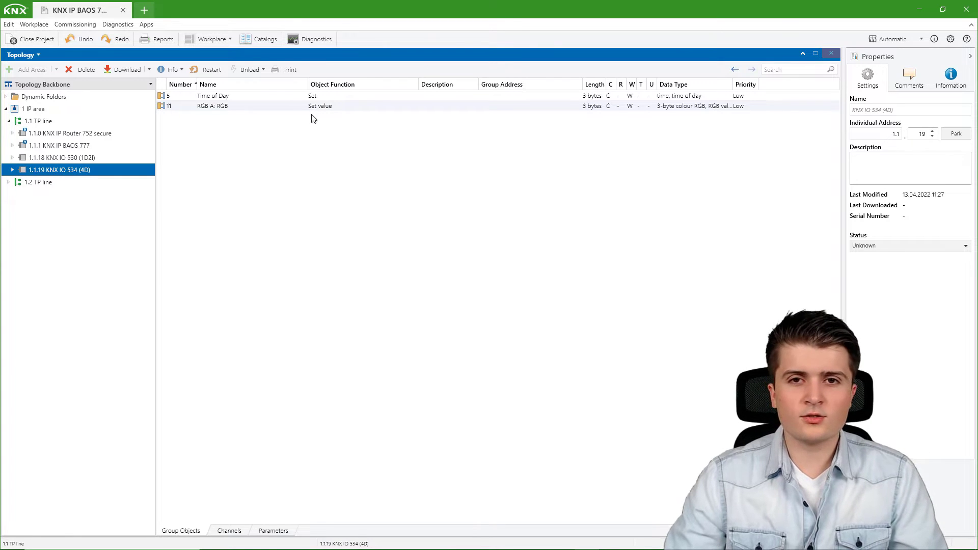
left_click(273, 530)
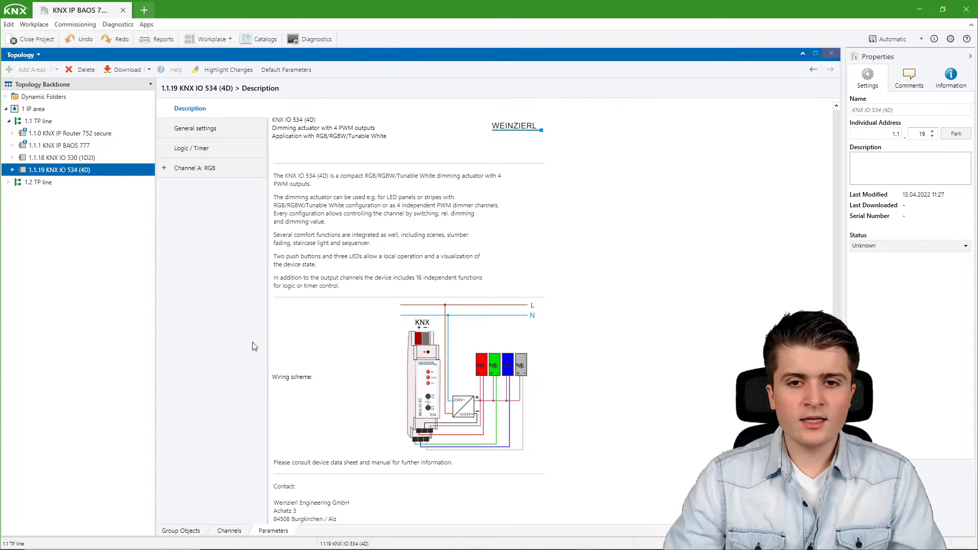
left_click(206, 168)
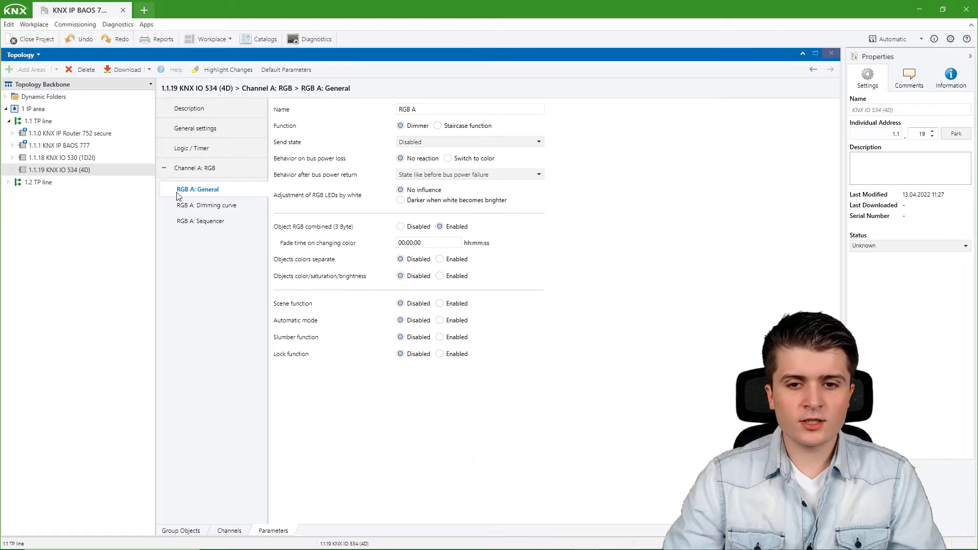
left_click(419, 143)
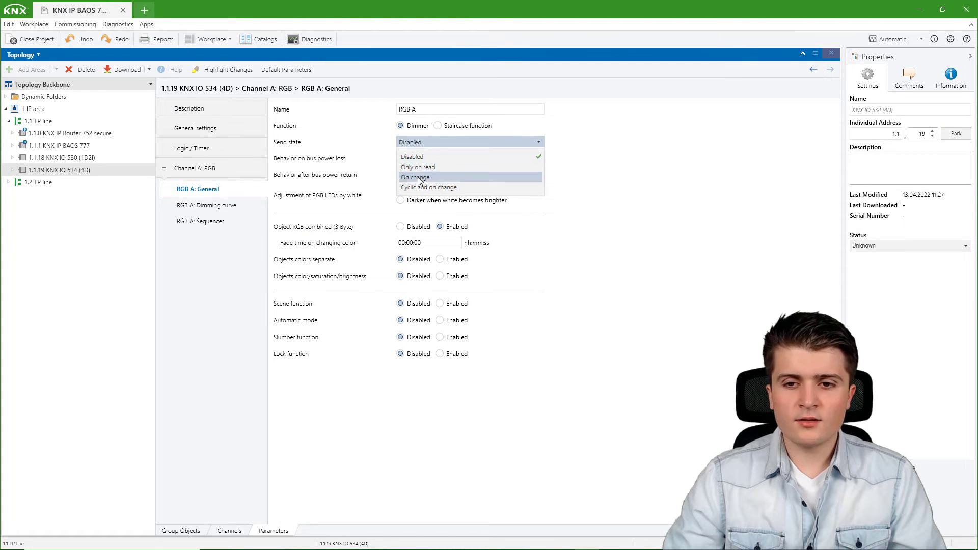
left_click(423, 179)
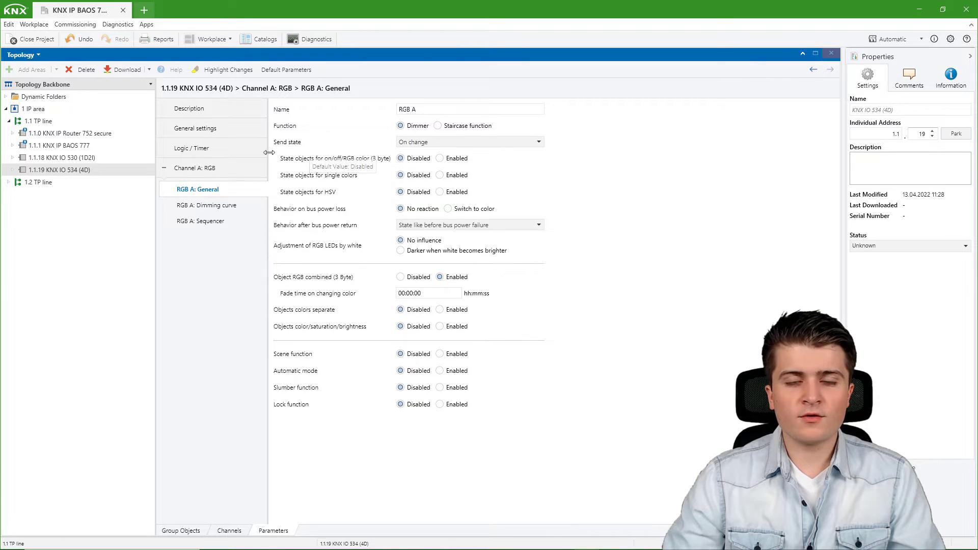
left_click(454, 161)
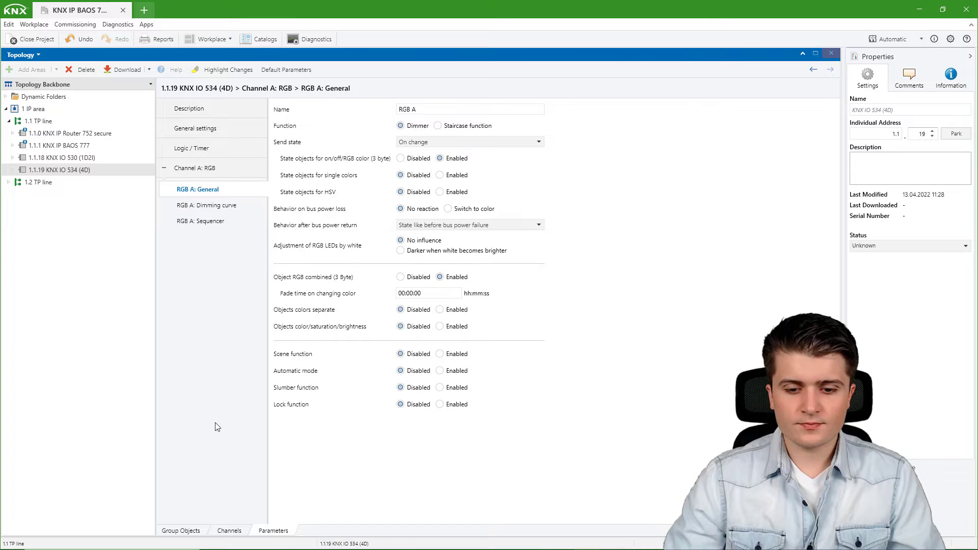
left_click(181, 531)
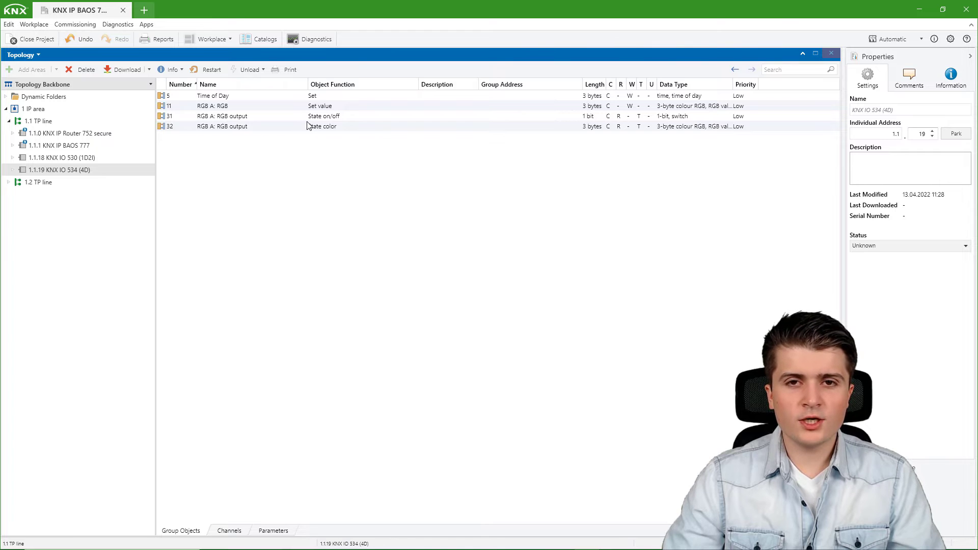
left_click(261, 129)
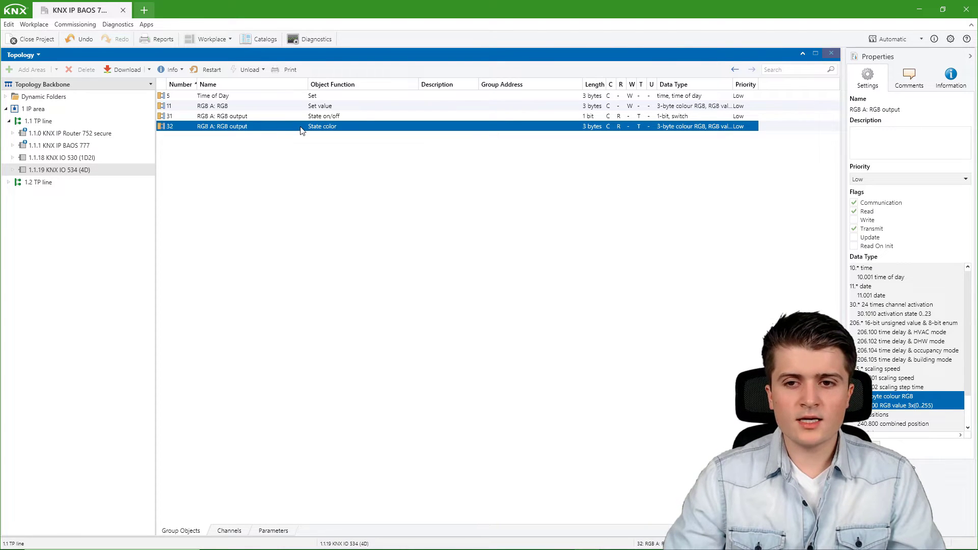
left_click(303, 107)
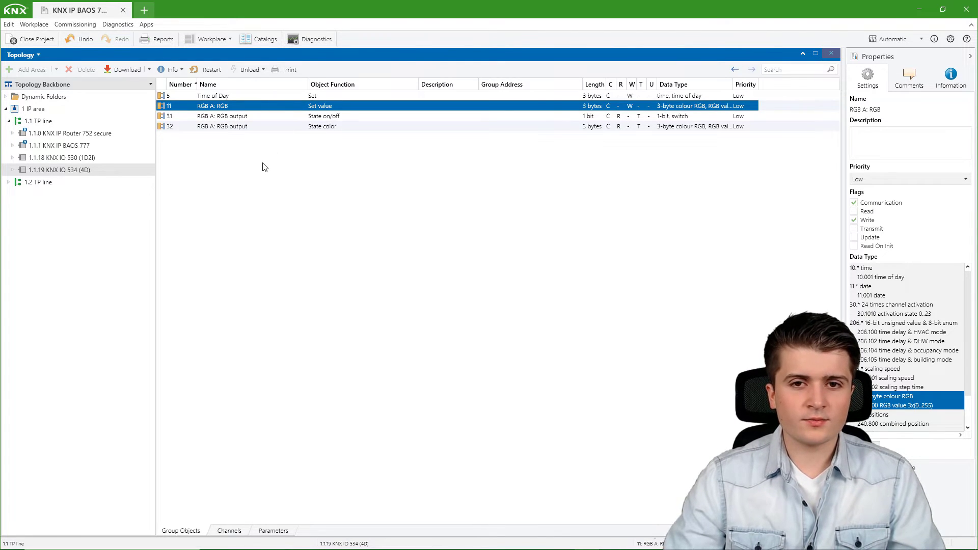
Open a group addresses view and add "RGB Lighthing Kitchen control" and "RGB Lighthing Kitchen state" under 1/5 RGB.
left_click(208, 39)
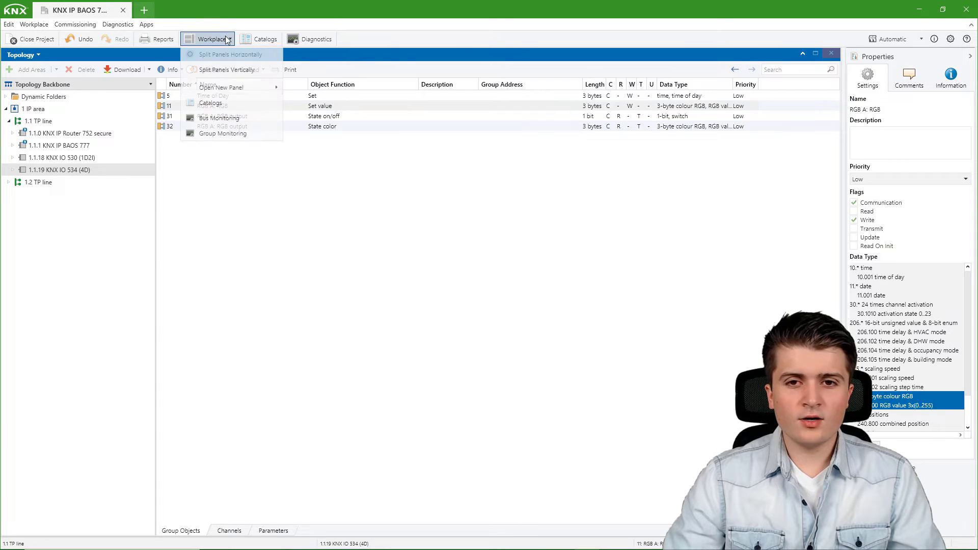
mouse_move(219, 87)
left_click(324, 102)
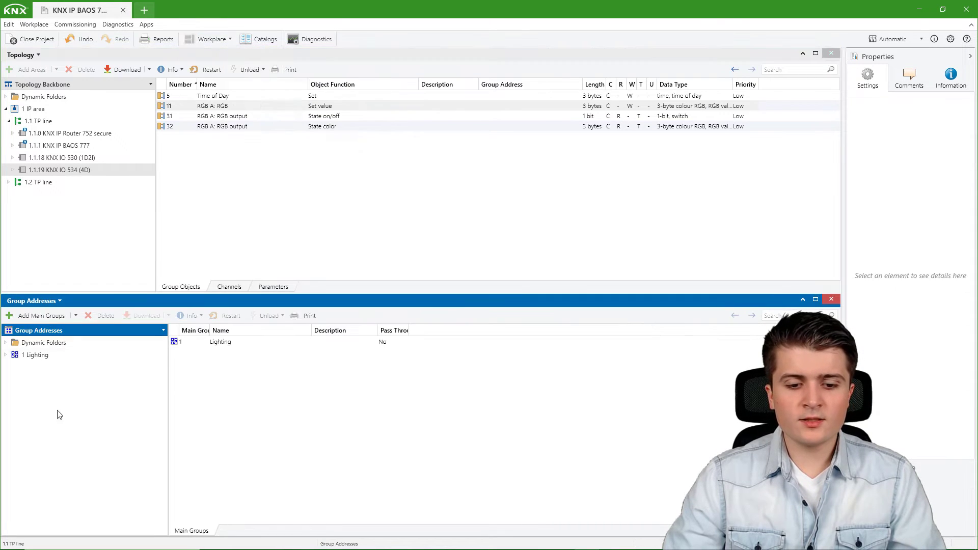
left_click(6, 355)
left_click(36, 428)
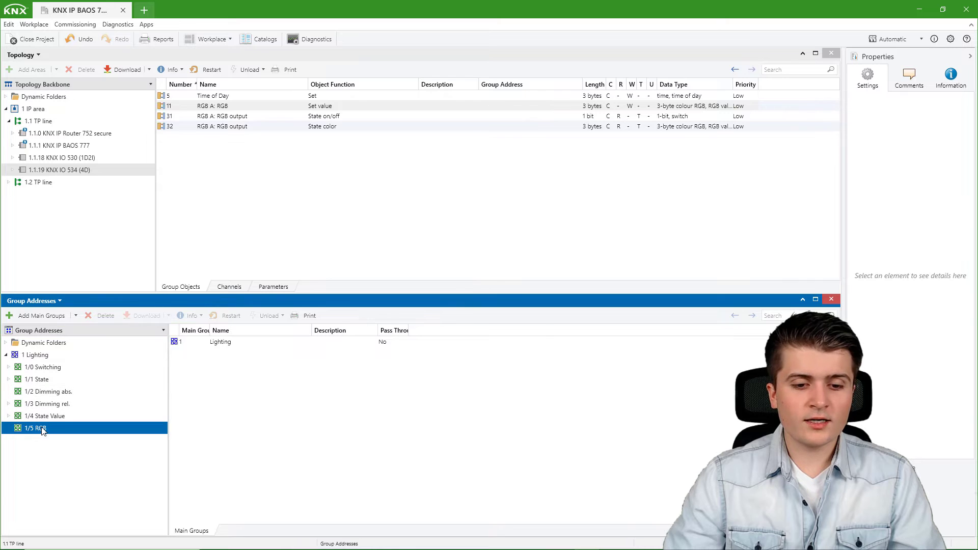
left_click(43, 316)
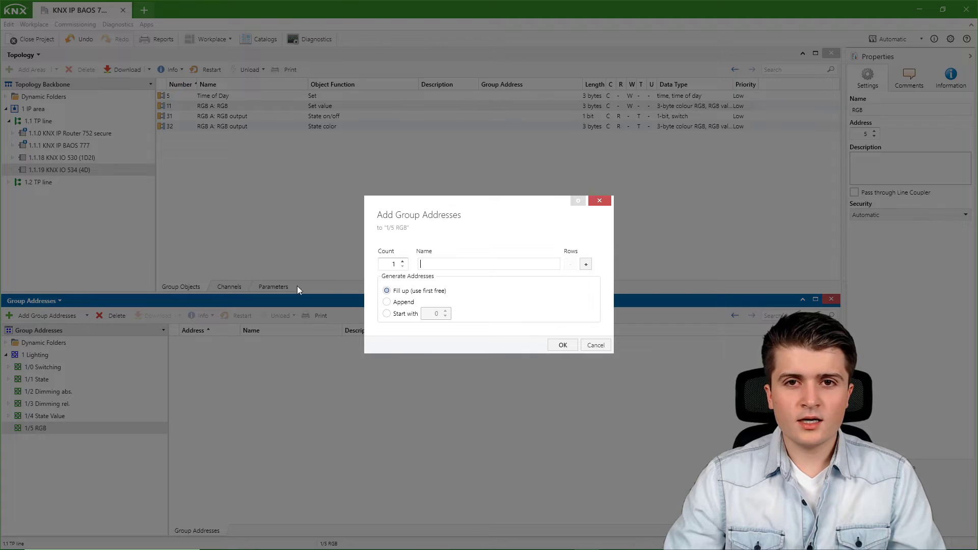
type("RGB")
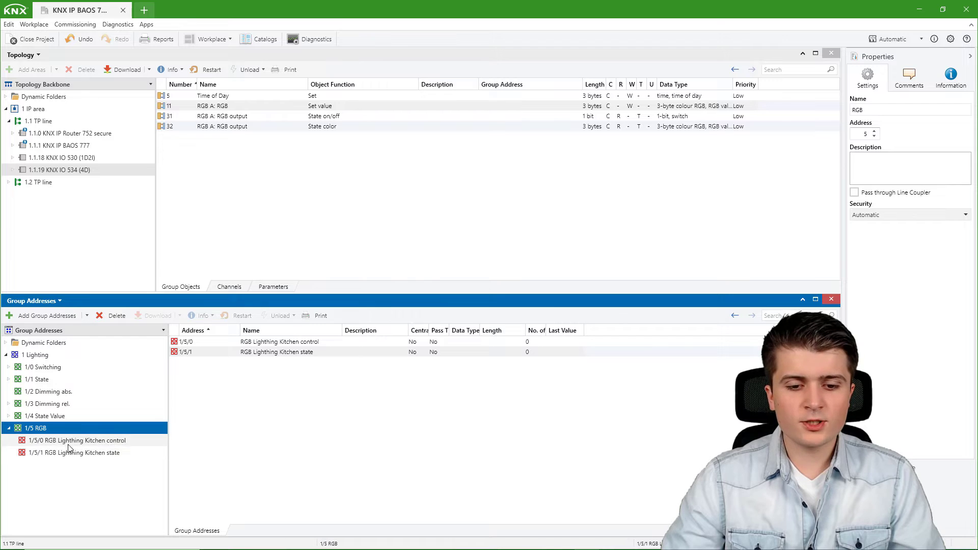
Link group address 1/5/0 to the KNX IO 534's RGB Set value object and 1/5/1 to its State color object.
left_click(45, 443)
left_click_drag(47, 444, 326, 107)
left_click(89, 455)
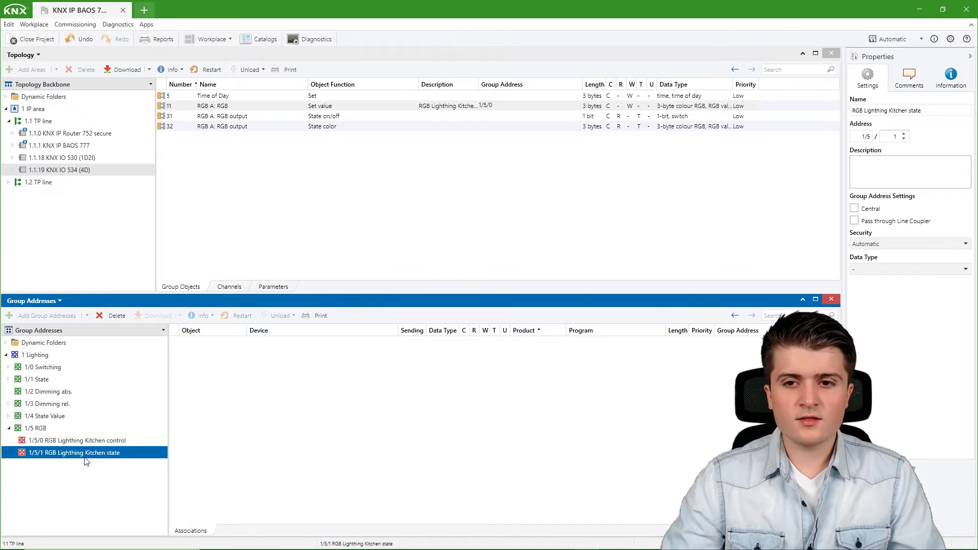
left_click_drag(86, 457, 306, 130)
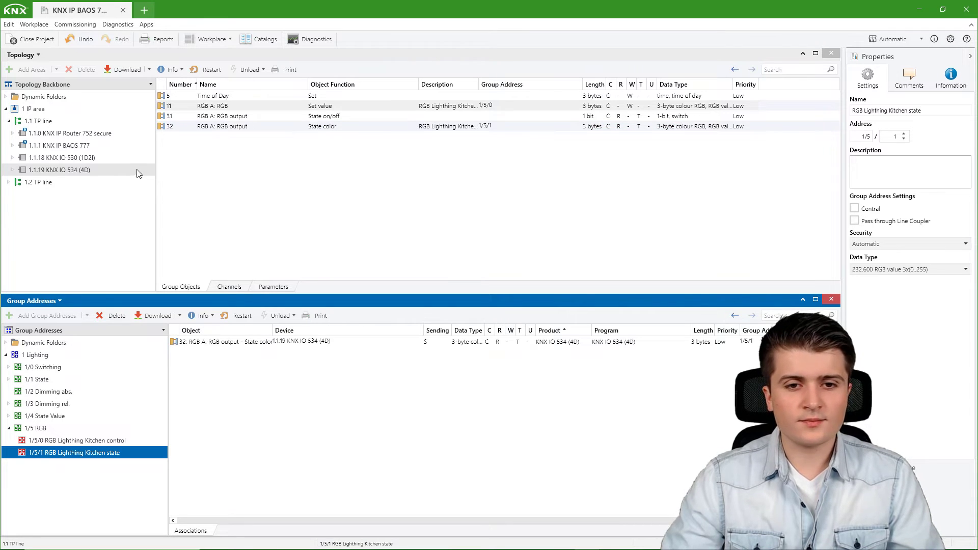
Link group addresses 1/5/0 and 1/5/1 to the KNX IP BAOS 777's RGB Lighting Control and State objects.
left_click(96, 145)
left_click(68, 441)
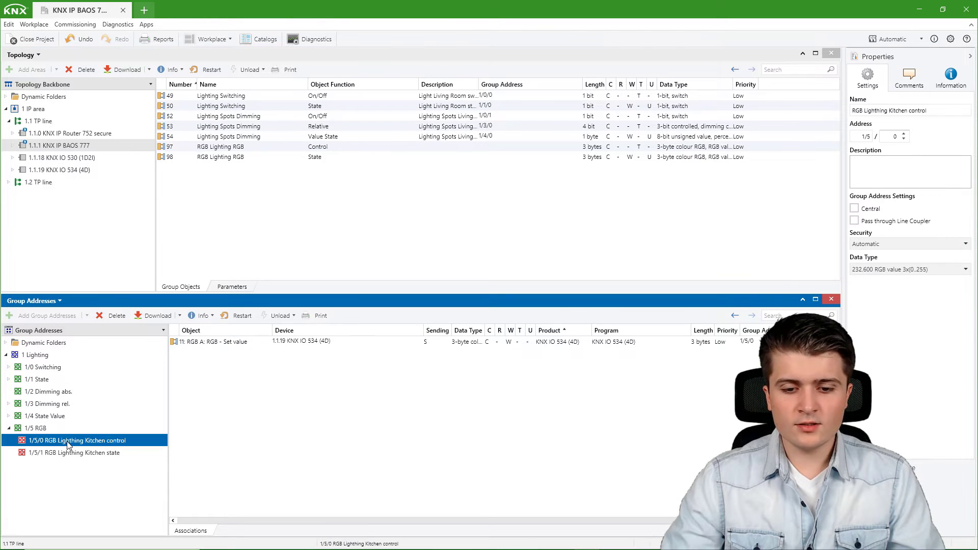
left_click_drag(68, 443, 333, 149)
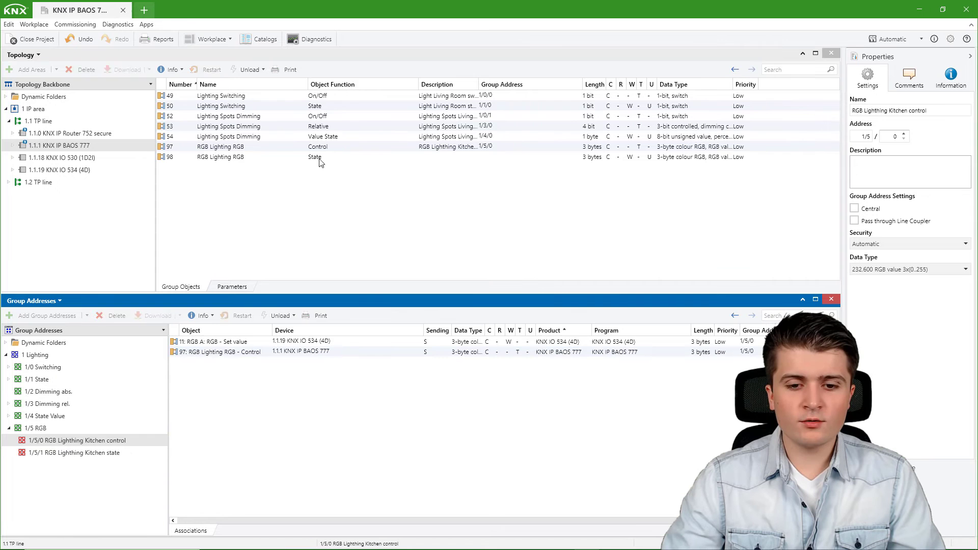
left_click(114, 455)
left_click_drag(72, 456, 368, 157)
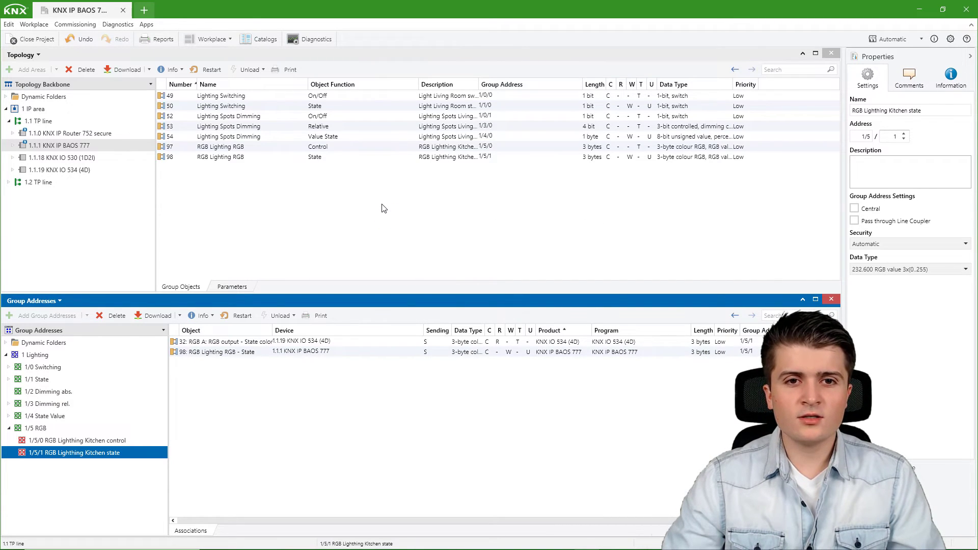
left_click(69, 171, "ctrl")
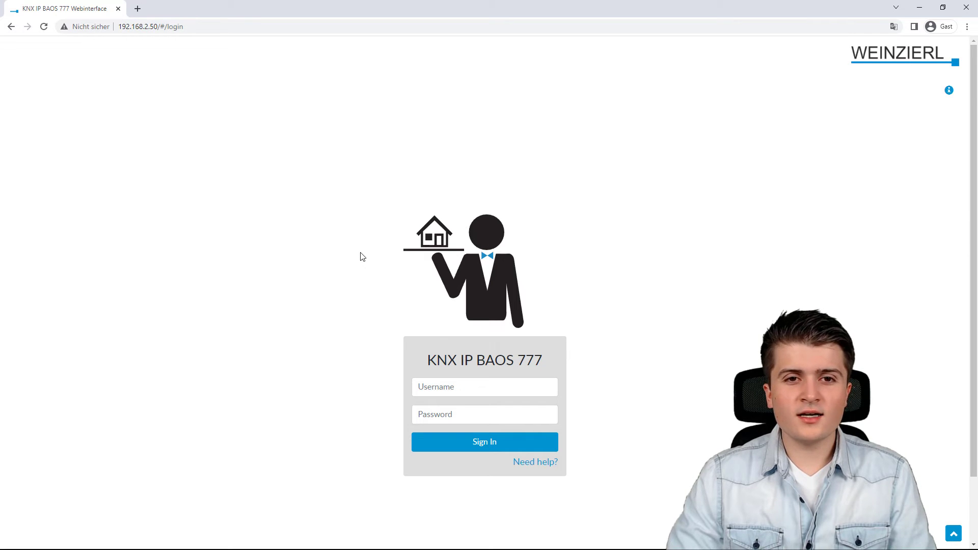
In the KNX IP BAOS 777 web interface, sign in as admin with the account password and open the Kitchen room.
left_click(446, 384)
type("admin")
key("Tab")
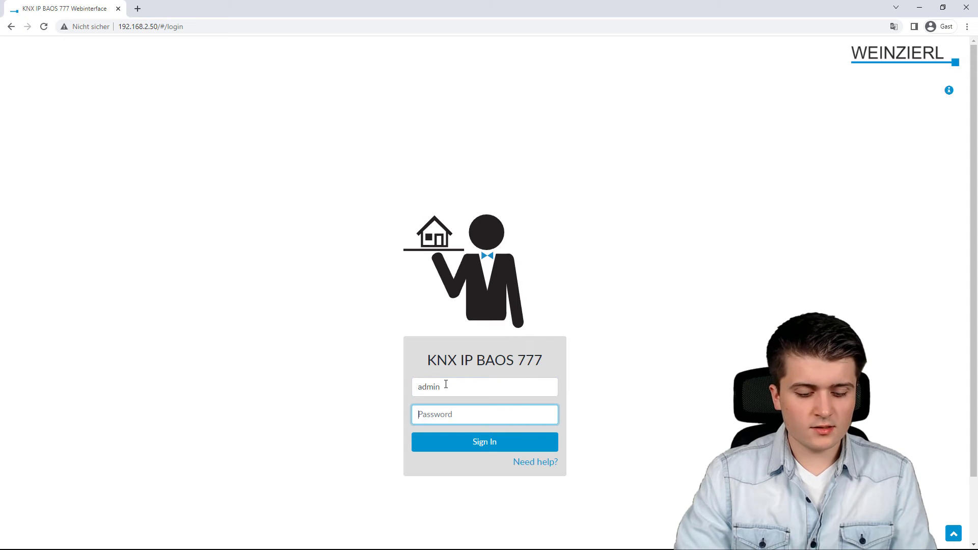
type("admin")
key("Return")
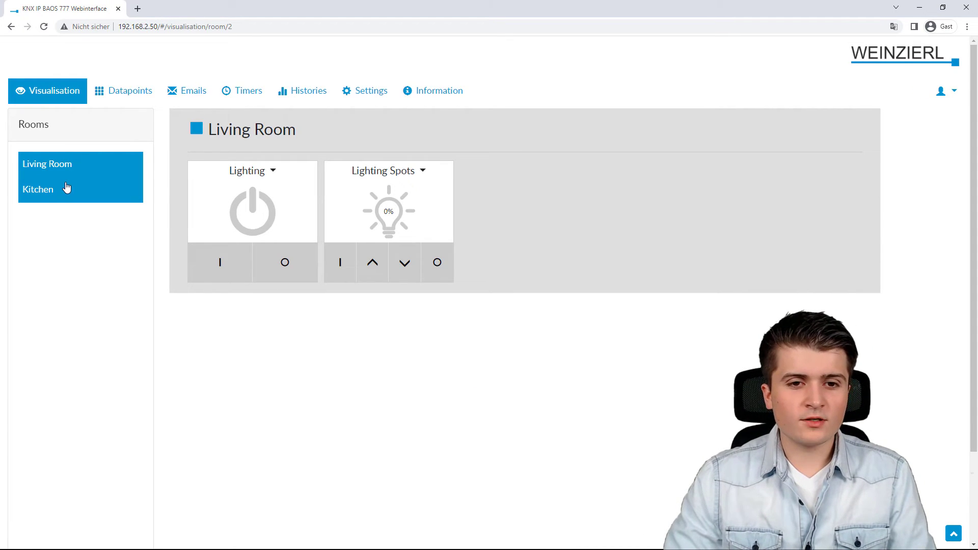
left_click(54, 194)
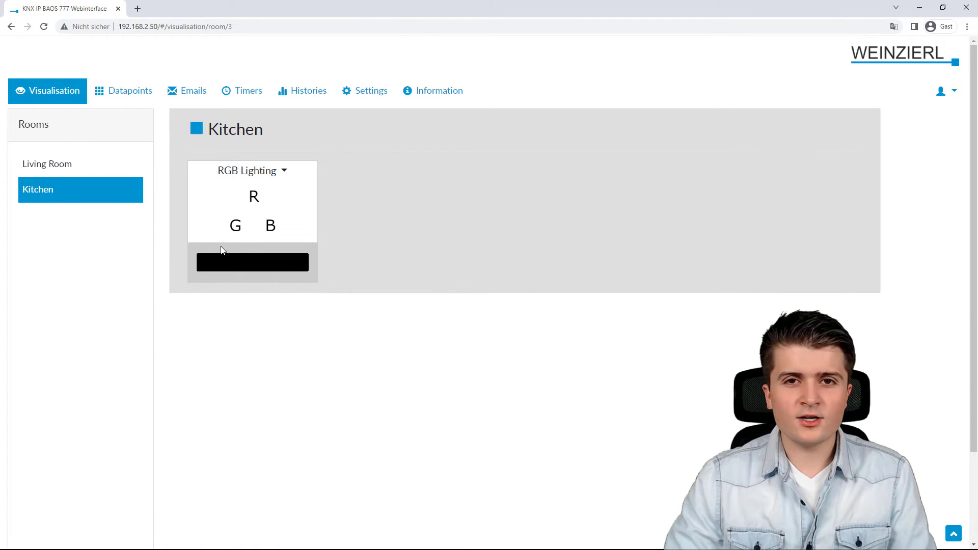
Set the Kitchen's RGB Lighting colour to pure red with RGB values 255, 0, 0 and apply it.
left_click(241, 270)
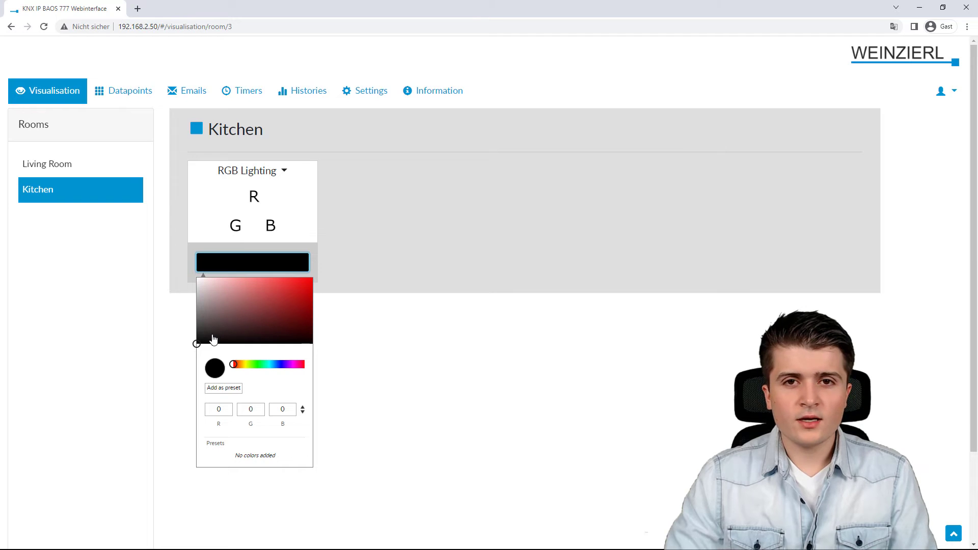
mouse_move(214, 339)
left_mouse_down()
mouse_move(284, 322)
mouse_move(283, 287)
mouse_move(272, 317)
mouse_move(261, 288)
mouse_move(273, 321)
mouse_move(250, 292)
mouse_move(307, 289)
mouse_move(259, 289)
mouse_move(313, 276)
left_mouse_up()
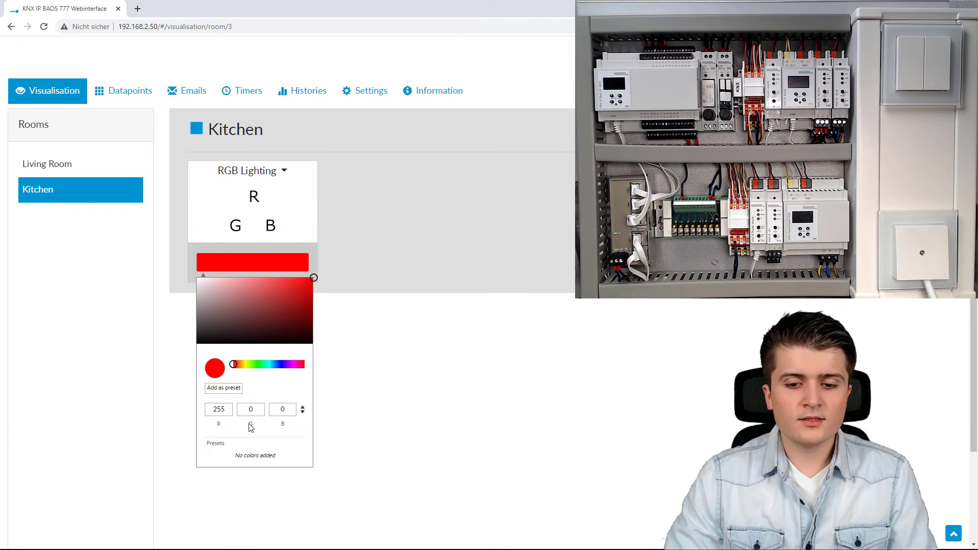
left_click(323, 421)
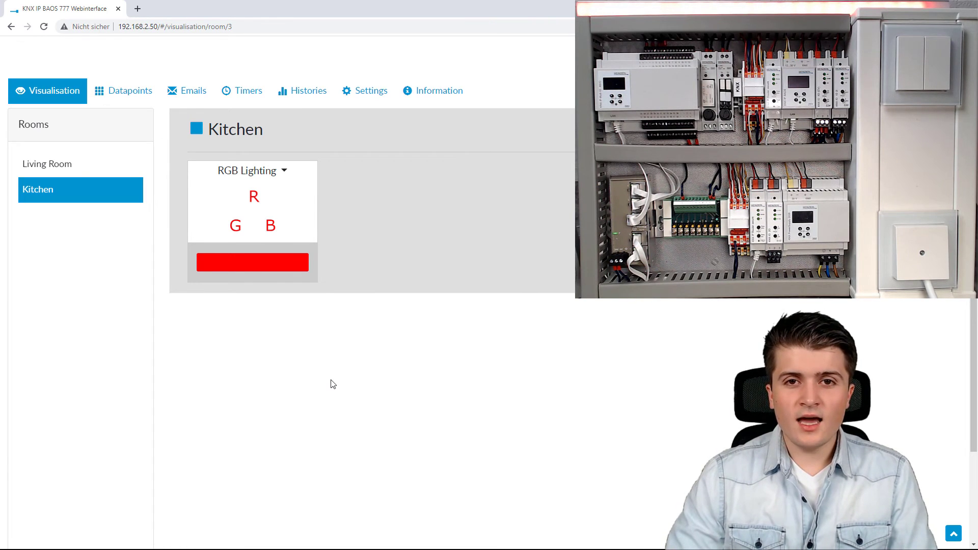
Save the red colour as a preset and set the RGB Lighting to green with RGB values 0, 255, 89.
left_click(268, 269)
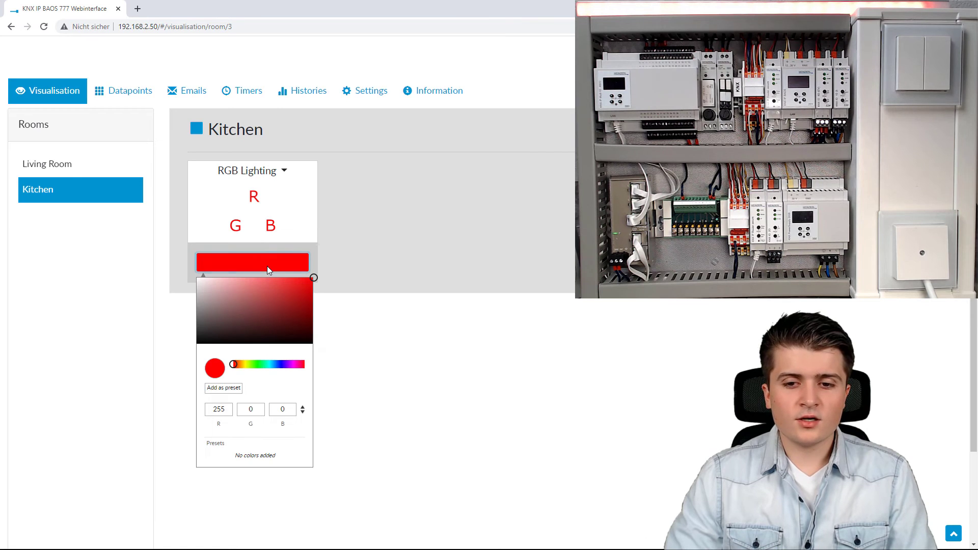
left_click(229, 388)
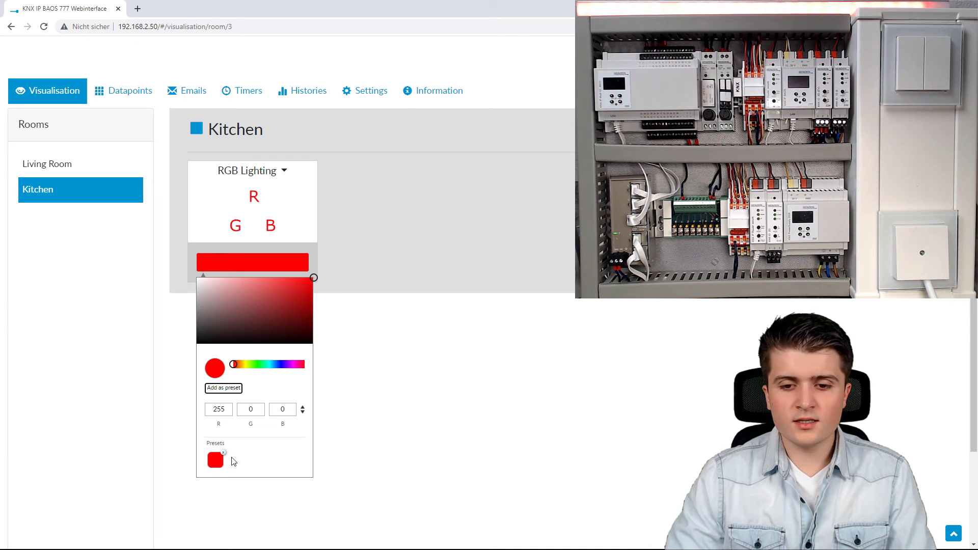
left_click_drag(237, 365, 262, 365)
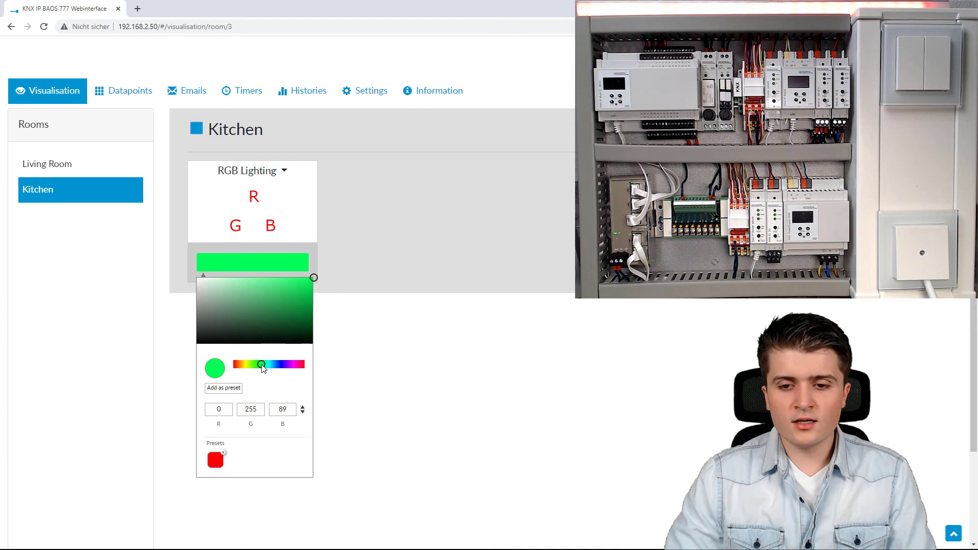
left_click(342, 370)
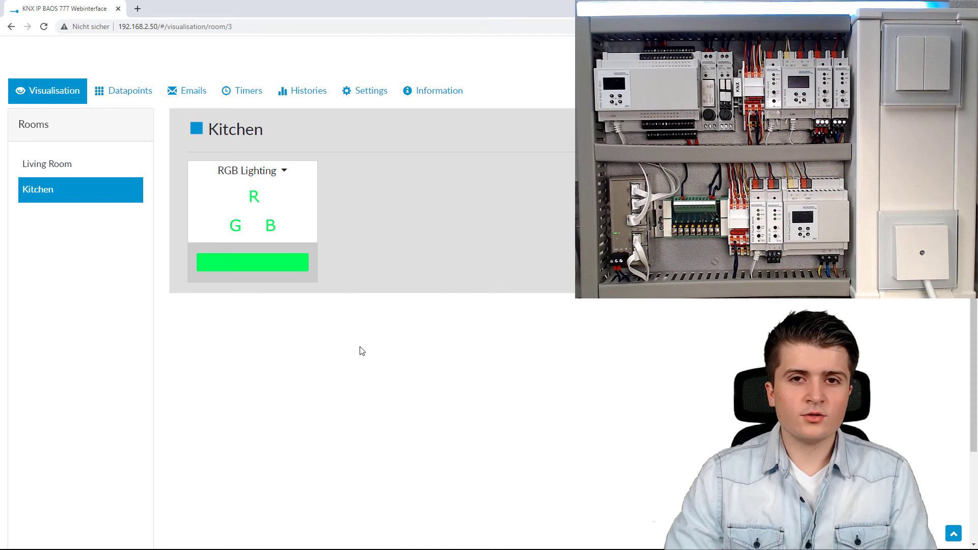
Switch the Kitchen's RGB Lighting to the saved red preset.
left_click(280, 264)
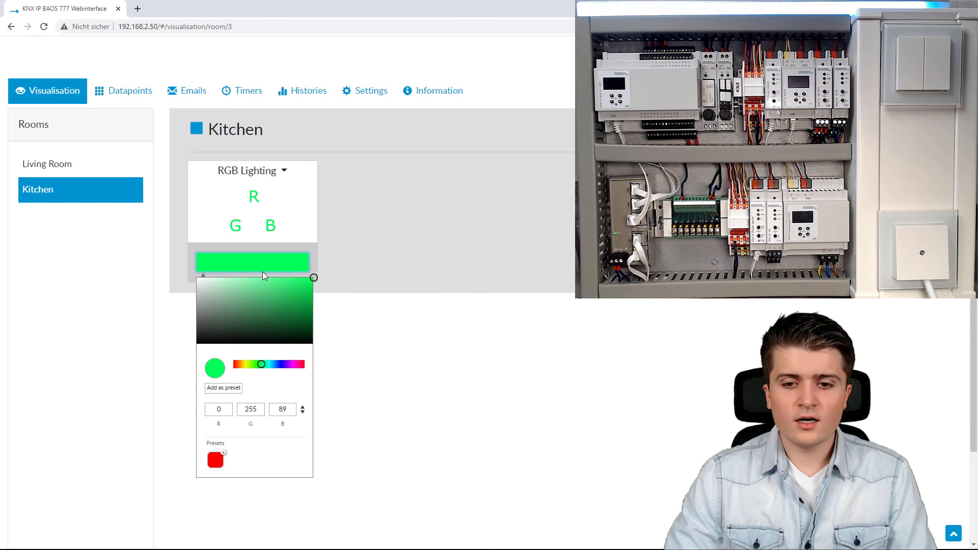
left_click(215, 462)
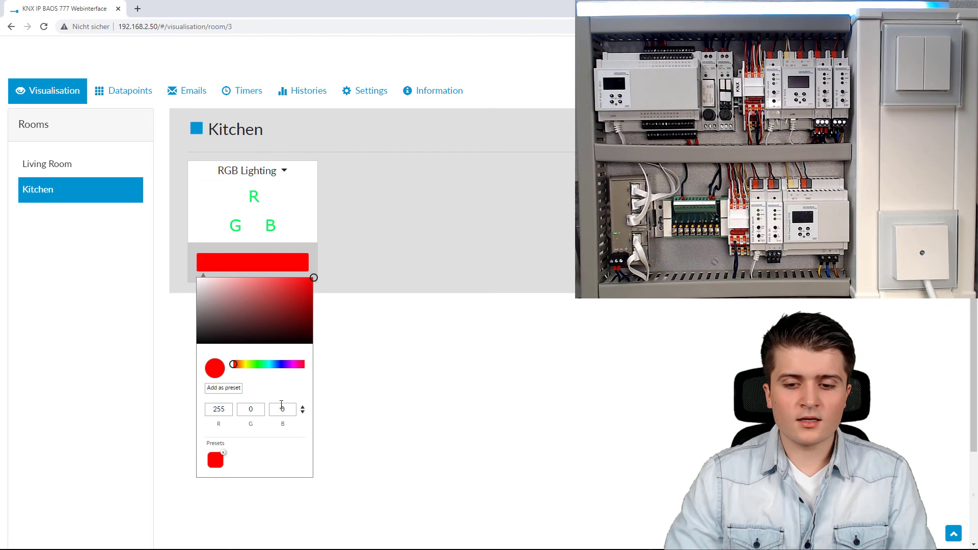
left_click(369, 362)
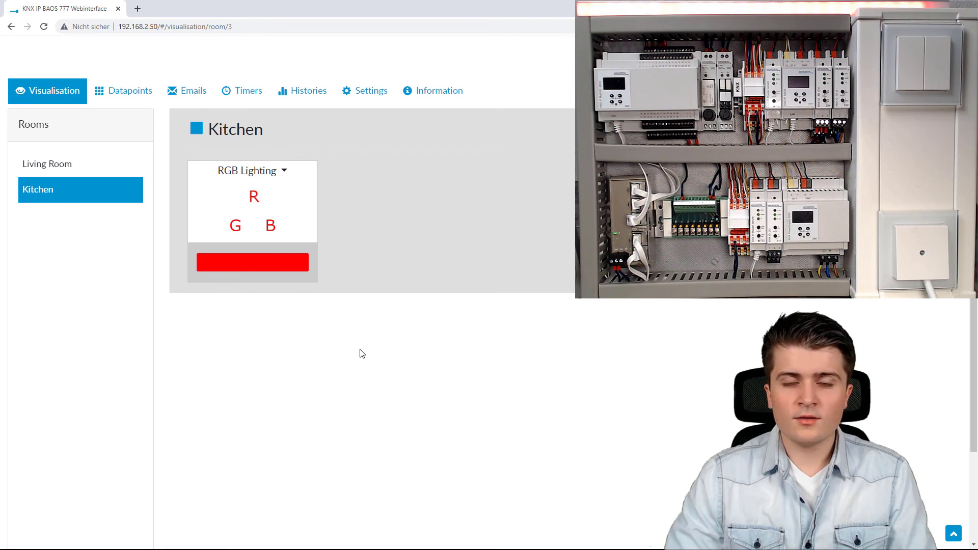